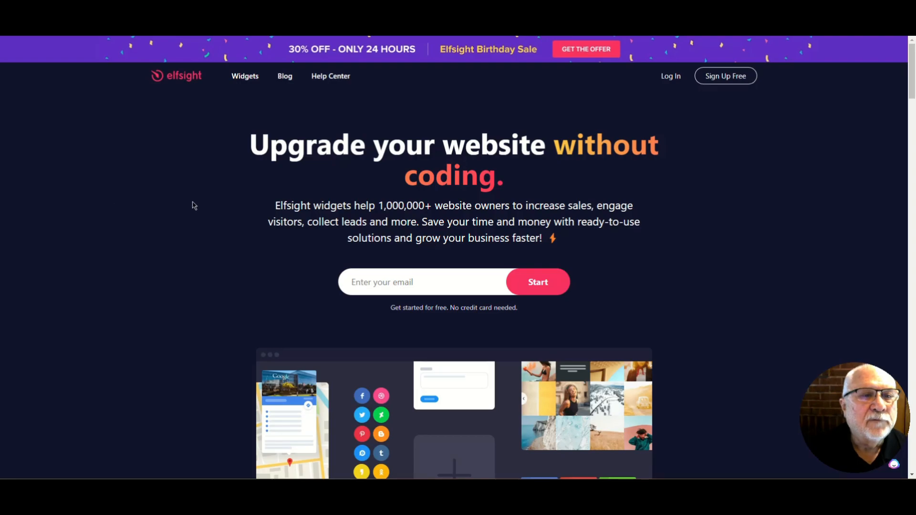
Step: Browse the Widgets menu on the Elfsight homepage before signing up
{"action": "left_click", "coordinate": [245, 77]}
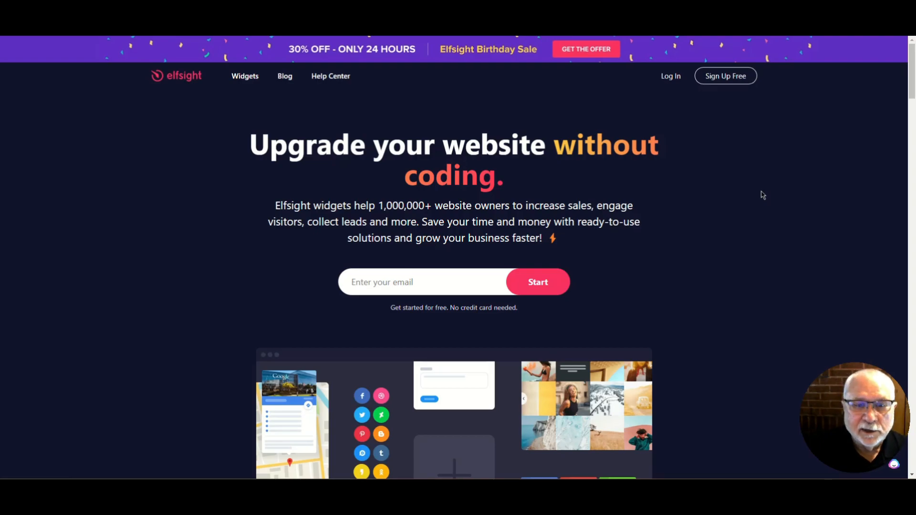
Step: Sign up free and continue with the Google account to reach My Apps
{"action": "left_click", "coordinate": [733, 81]}
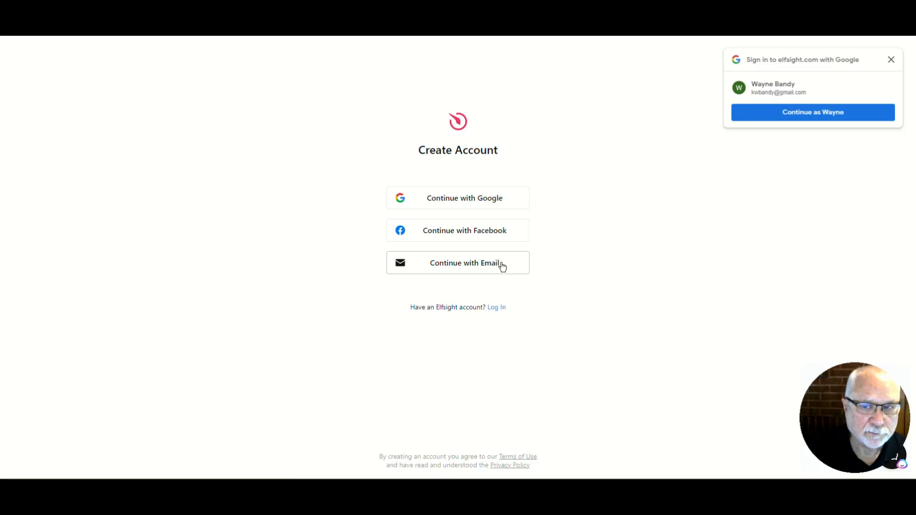
{"action": "left_click", "coordinate": [821, 117]}
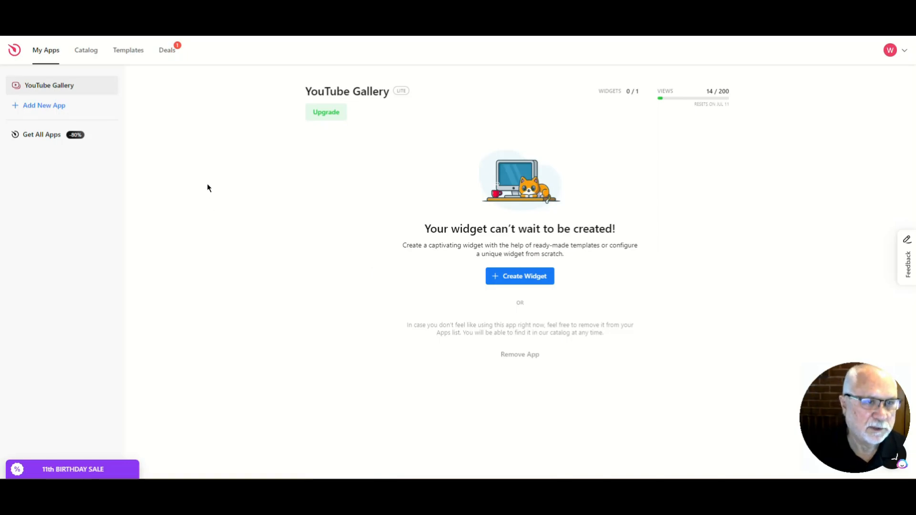
Step: Show the apps Catalog filtered to the Video category
{"action": "left_click", "coordinate": [86, 50]}
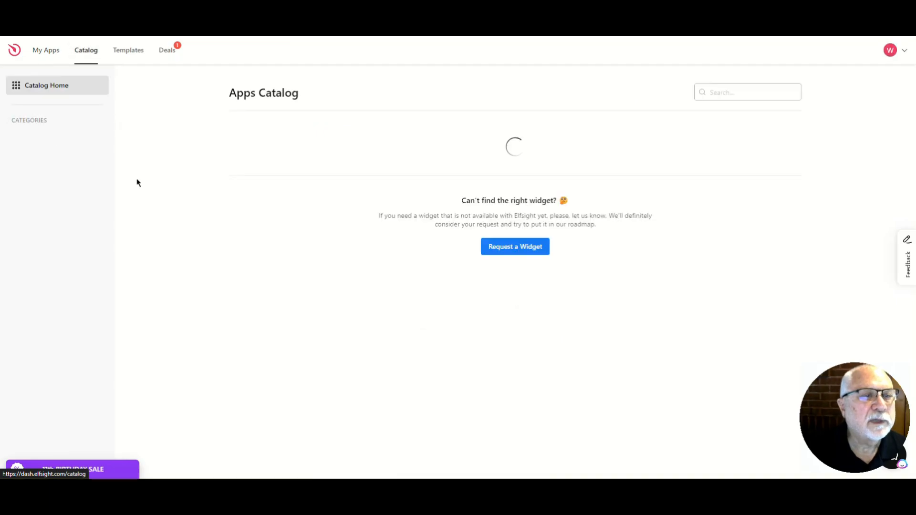
{"action": "scroll", "coordinate": [147, 236], "scroll_direction": "down", "scroll_amount": 1}
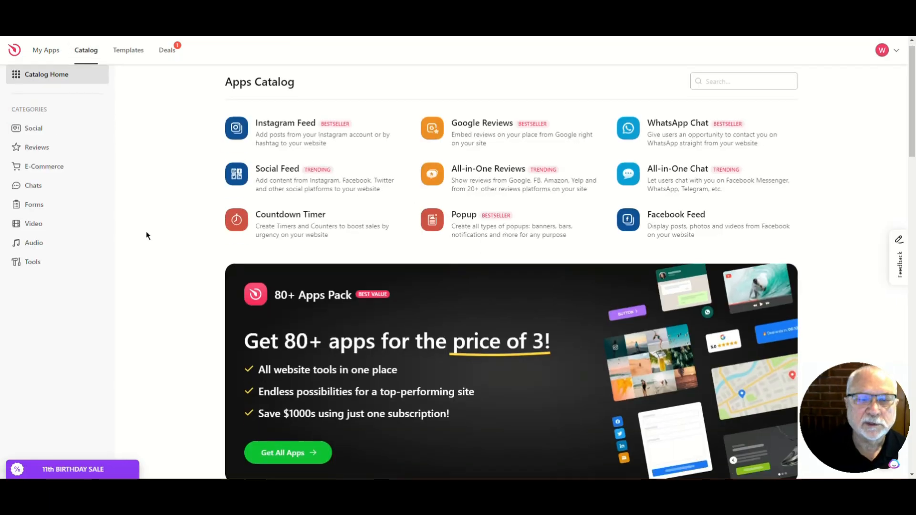
{"action": "scroll", "coordinate": [147, 235], "scroll_direction": "down", "scroll_amount": 3}
{"action": "scroll", "coordinate": [147, 236], "scroll_direction": "down", "scroll_amount": 2}
{"action": "scroll", "coordinate": [147, 236], "scroll_direction": "up", "scroll_amount": 2}
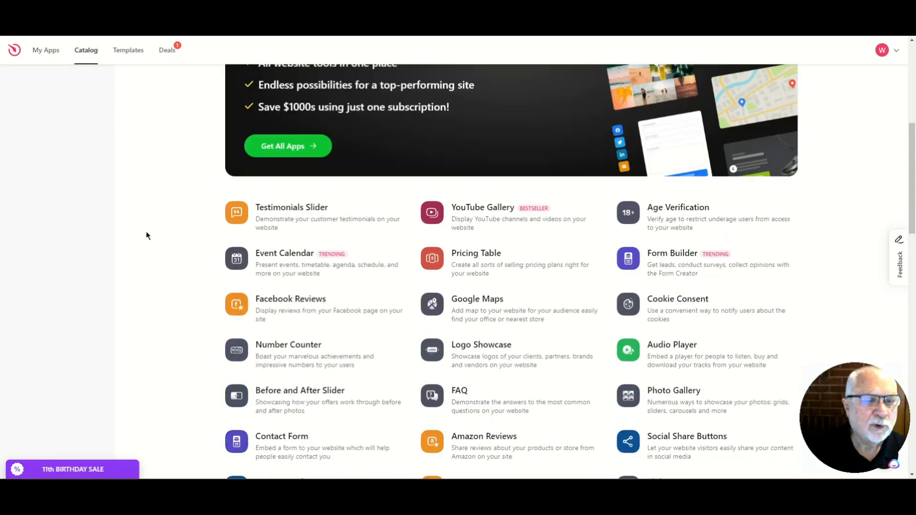
{"action": "scroll", "coordinate": [147, 236], "scroll_direction": "up", "scroll_amount": 2}
{"action": "scroll", "coordinate": [146, 235], "scroll_direction": "up", "scroll_amount": 3}
{"action": "scroll", "coordinate": [147, 236], "scroll_direction": "up", "scroll_amount": 1}
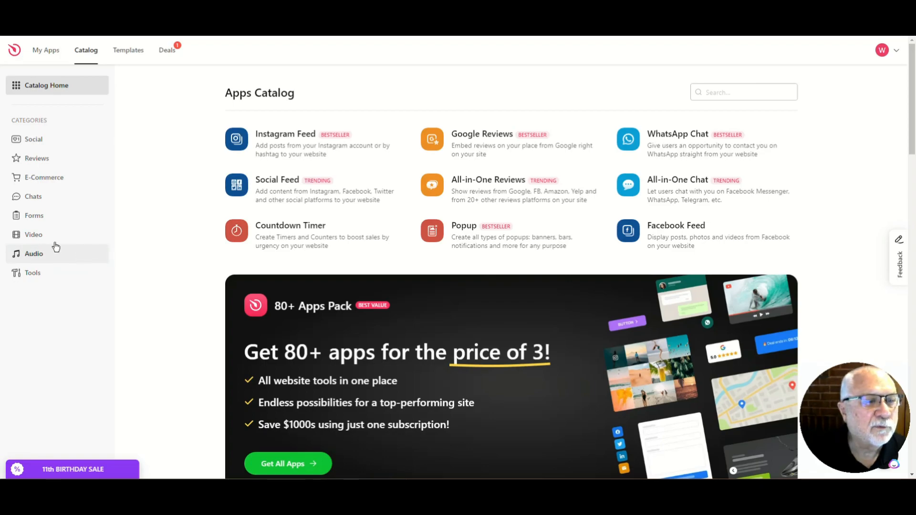
{"action": "left_click", "coordinate": [33, 236]}
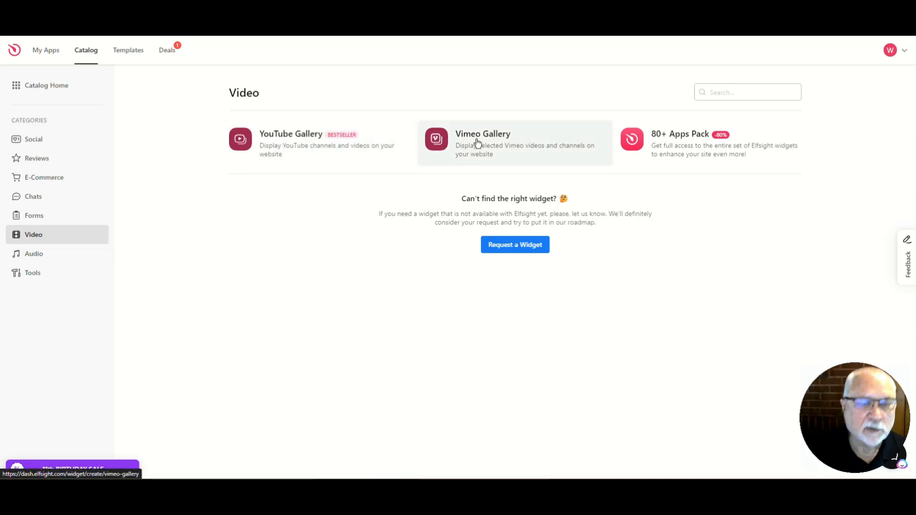
Step: Preview Video Grid and Video Gallery, then create a YouTube Gallery widget from the YouTube Channel template
{"action": "left_click", "coordinate": [315, 147]}
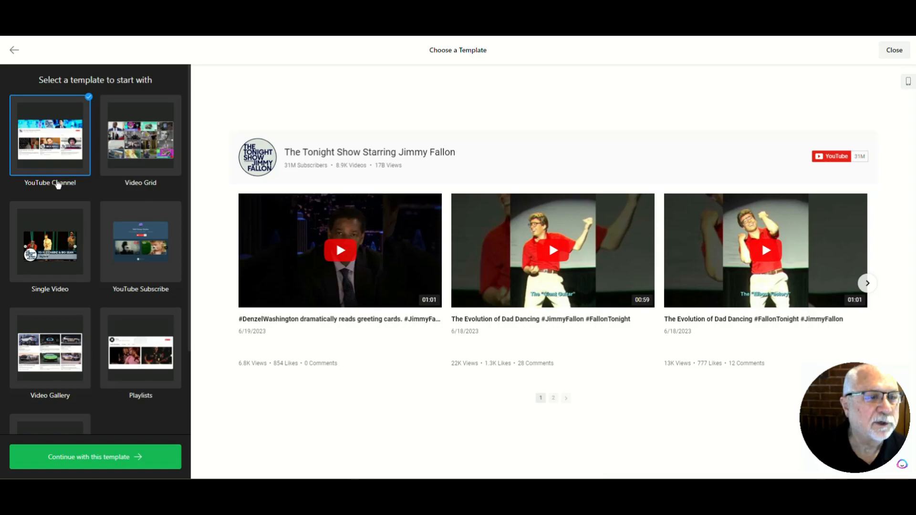
{"action": "left_click", "coordinate": [128, 161]}
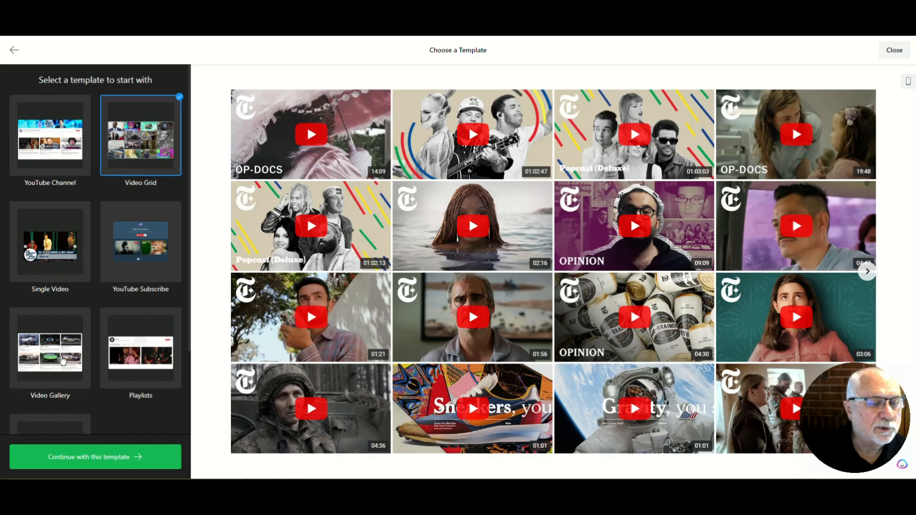
{"action": "left_click", "coordinate": [62, 362]}
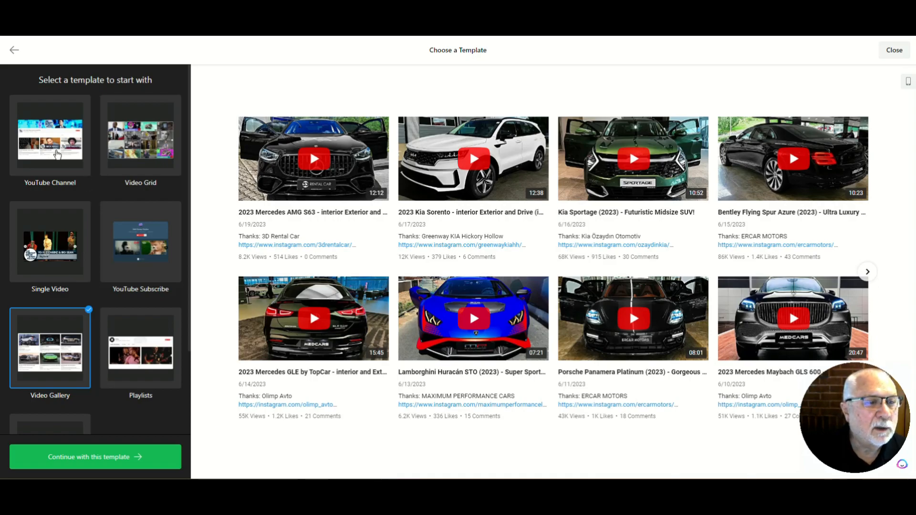
{"action": "left_click", "coordinate": [57, 152]}
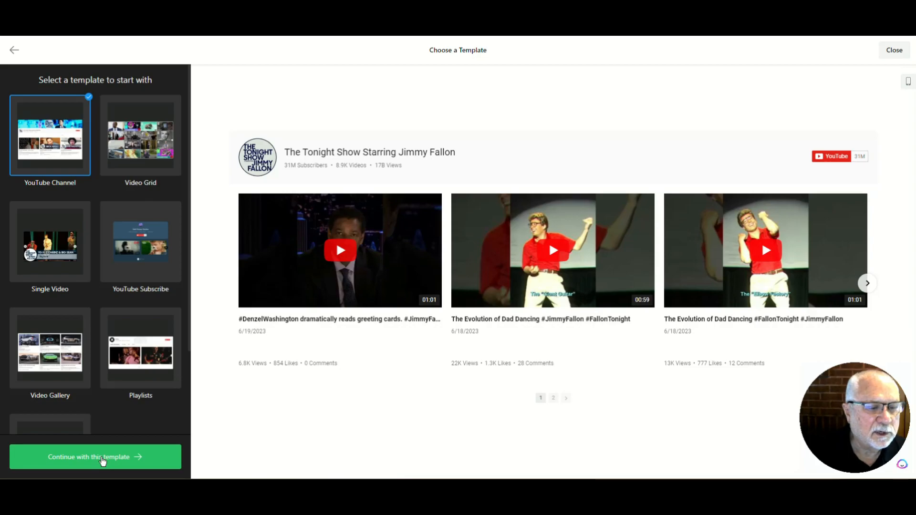
{"action": "left_click", "coordinate": [103, 459]}
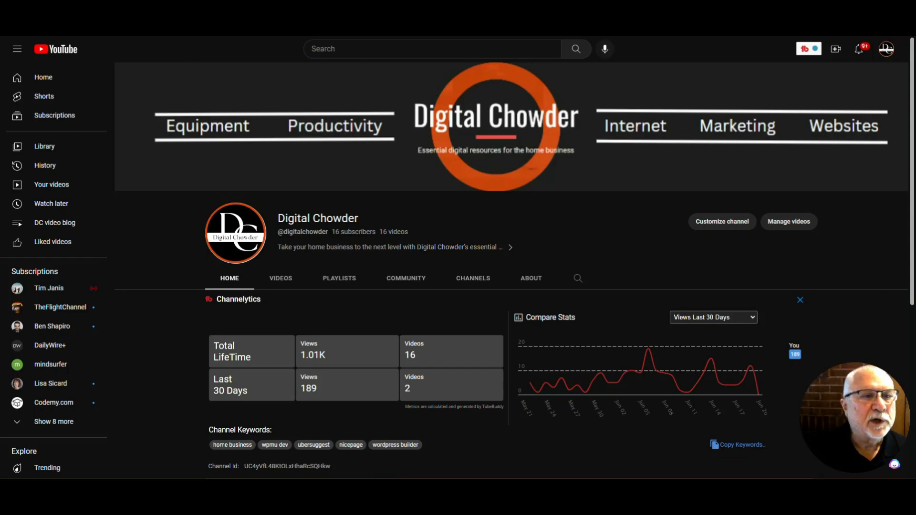
Step: Copy the Digital Chowder channel page address from the address bar
{"action": "right_click", "coordinate": [240, 35]}
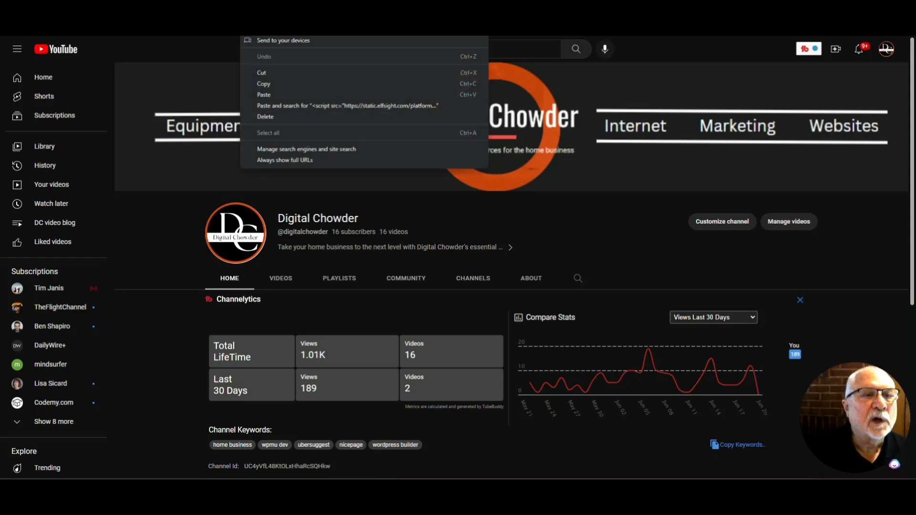
{"action": "left_click", "coordinate": [289, 87]}
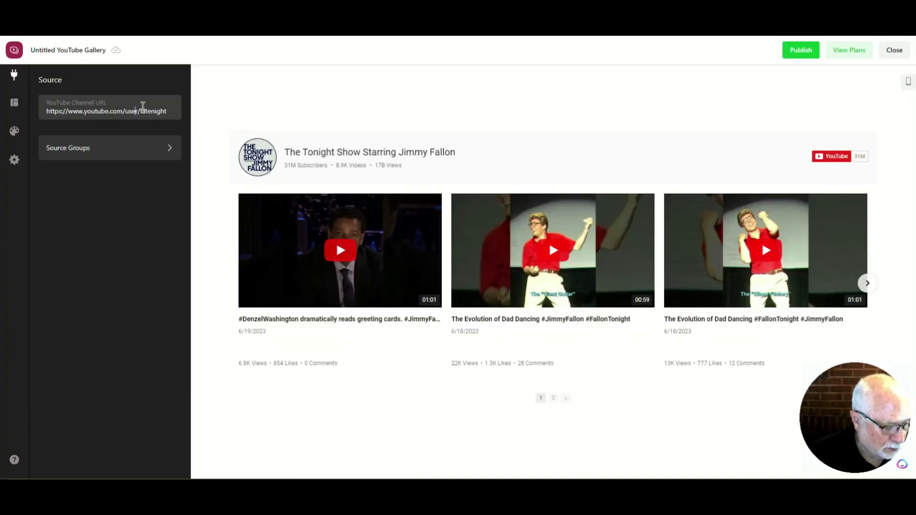
Step: Replace the sample YouTube Channel URL in the Source panel with the Digital Chowder channel address
{"action": "triple_click", "coordinate": [143, 108]}
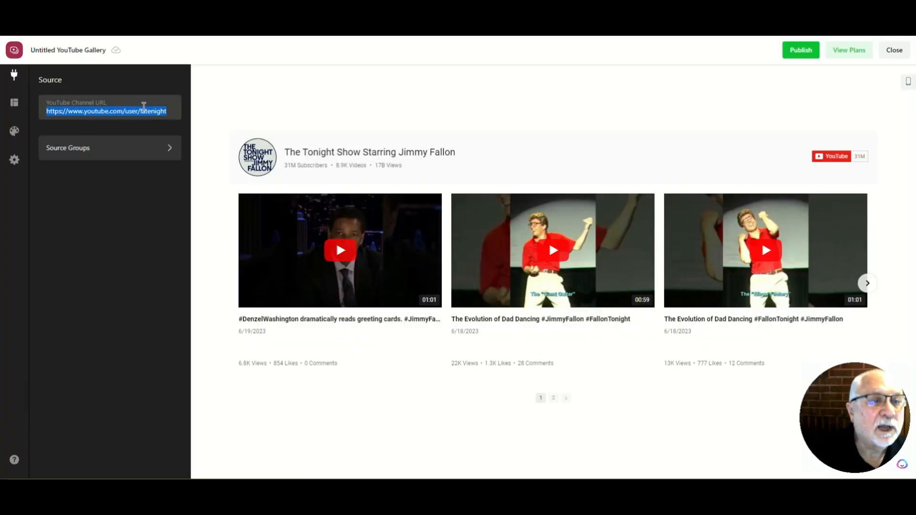
{"action": "right_click", "coordinate": [144, 108]}
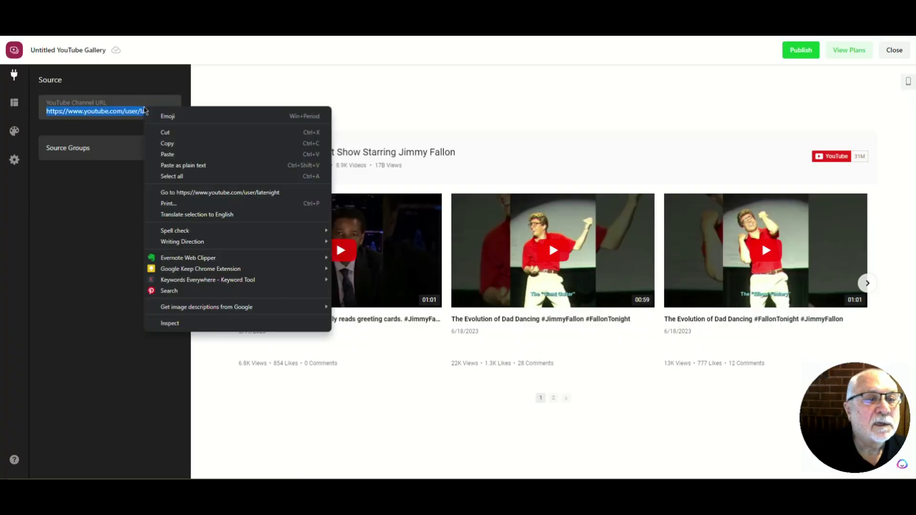
{"action": "left_click", "coordinate": [177, 154]}
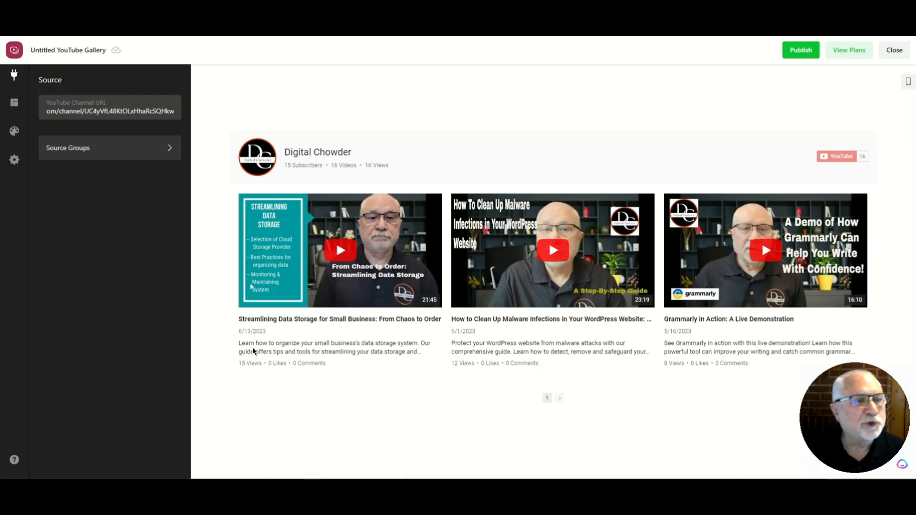
Step: Enable Channel description in the Layout Header settings, then review the Video appearance colours
{"action": "left_click", "coordinate": [14, 106]}
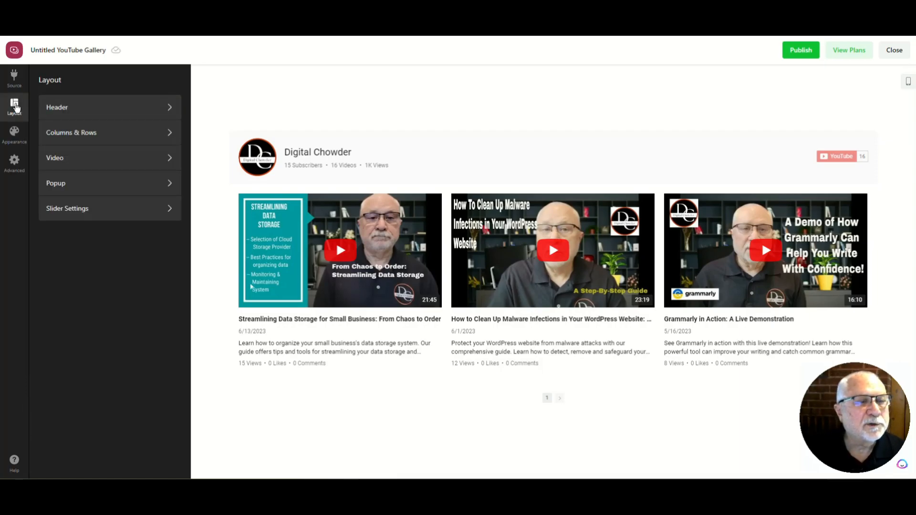
{"action": "left_click", "coordinate": [165, 109]}
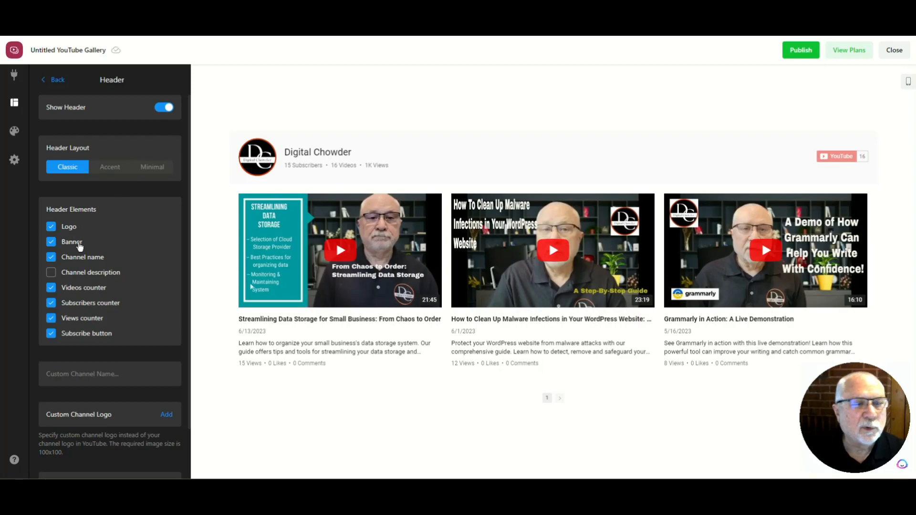
{"action": "left_click", "coordinate": [51, 273]}
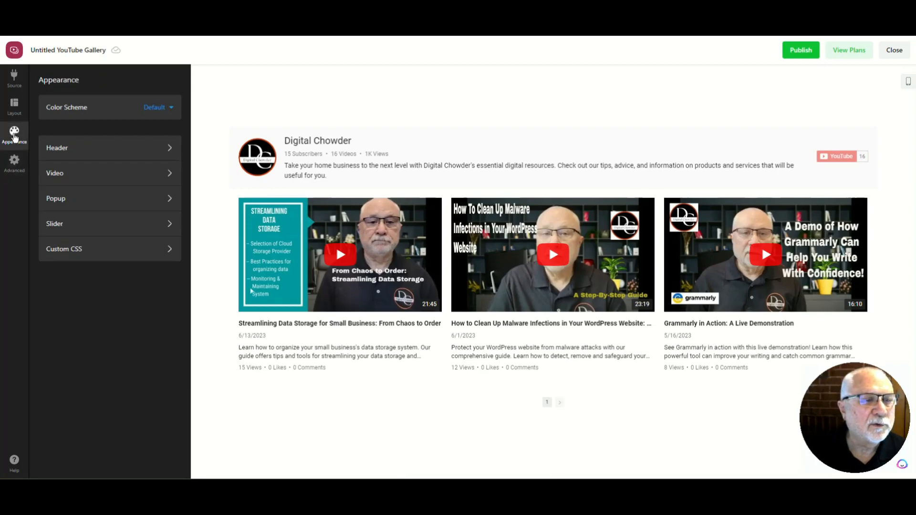
{"action": "left_click", "coordinate": [171, 174]}
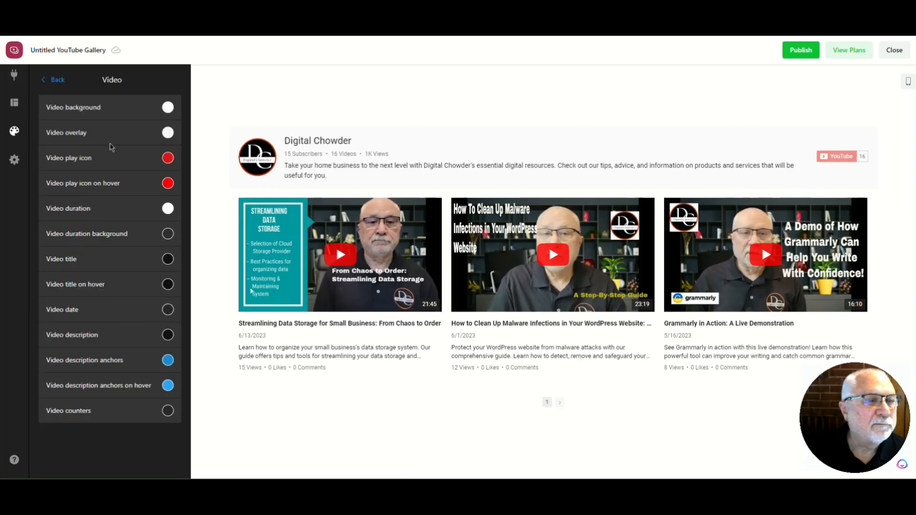
{"action": "left_click", "coordinate": [13, 137]}
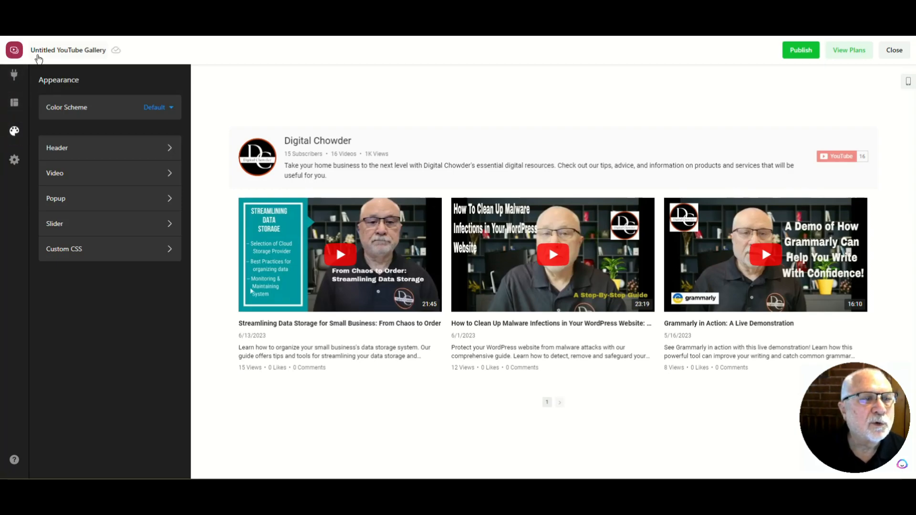
Step: Save the widget name as 'Digital Chowder YouTube Channel' in the Rename Widget dialog
{"action": "left_click", "coordinate": [58, 50]}
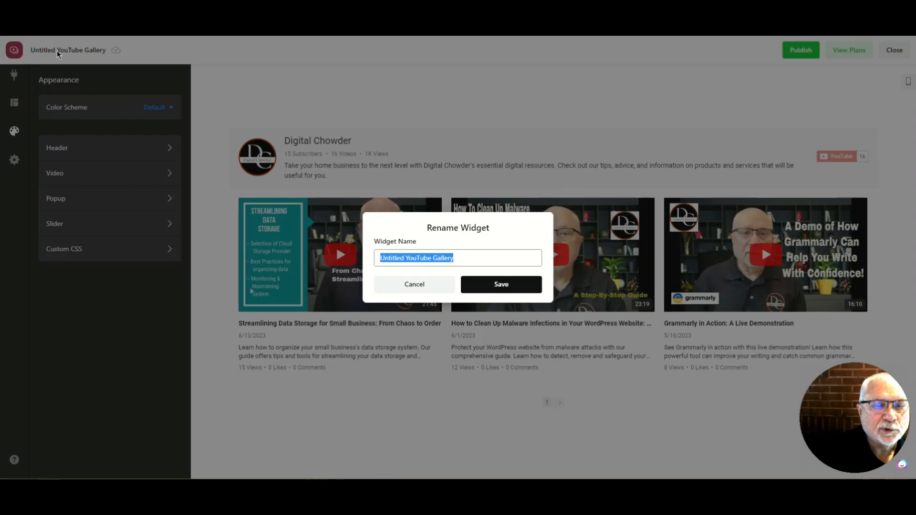
{"action": "type", "text": "Digital"}
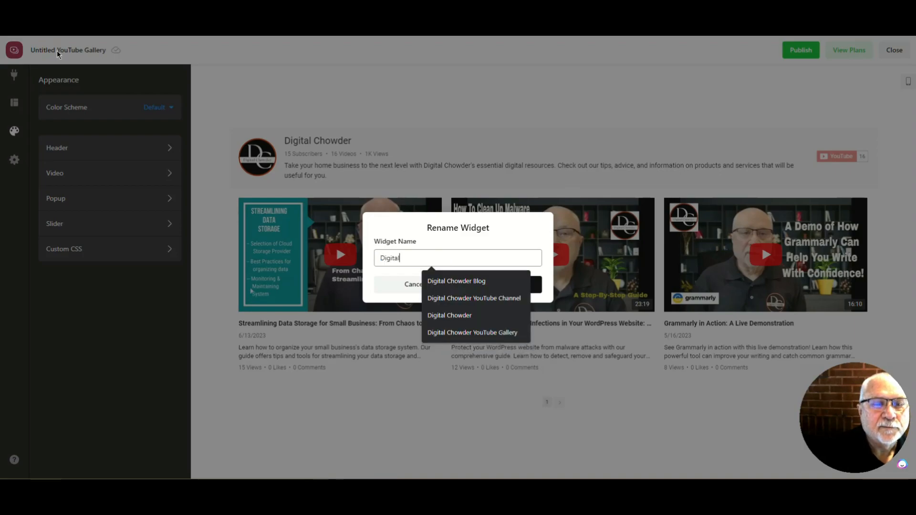
{"action": "type", "text": " Chowder "}
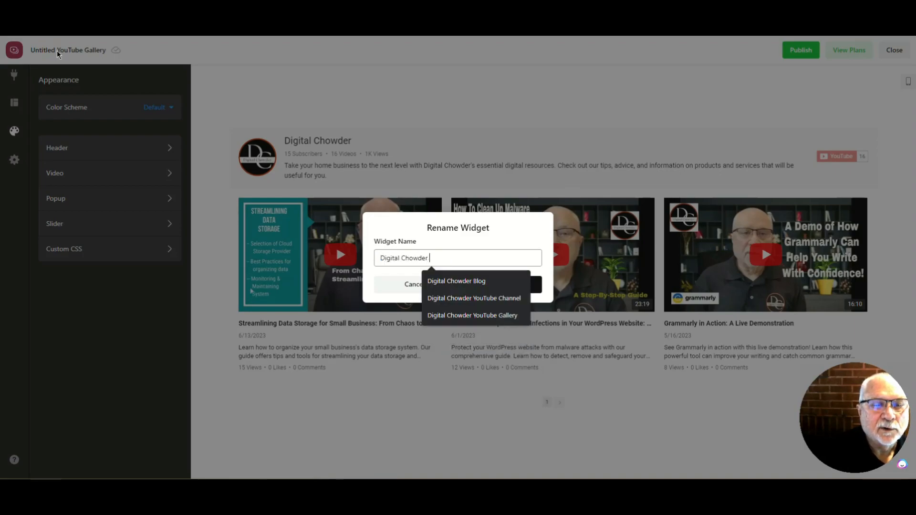
{"action": "type", "text": "YouTube C"}
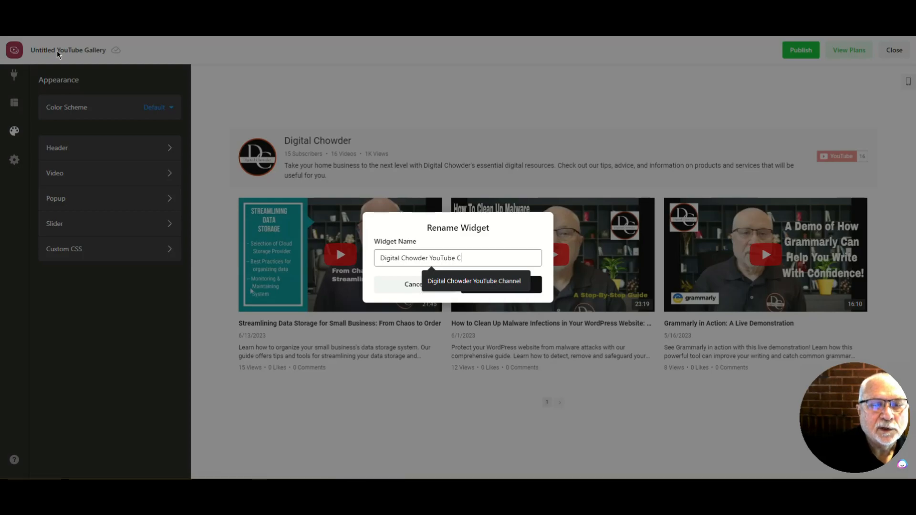
{"action": "type", "text": "hannel"}
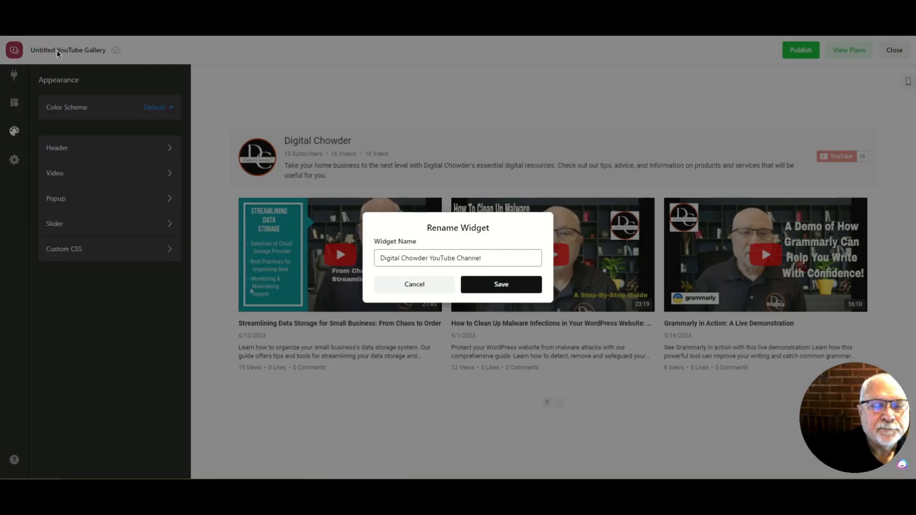
{"action": "left_click", "coordinate": [501, 285]}
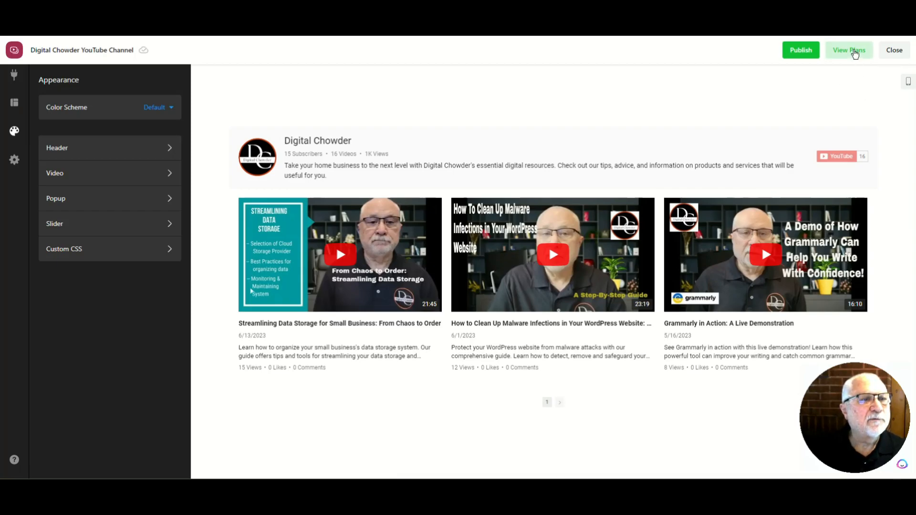
Step: View the YouTube Gallery upgrade plans with Lite, Basic, Pro and Premium pricing
{"action": "left_click", "coordinate": [855, 53]}
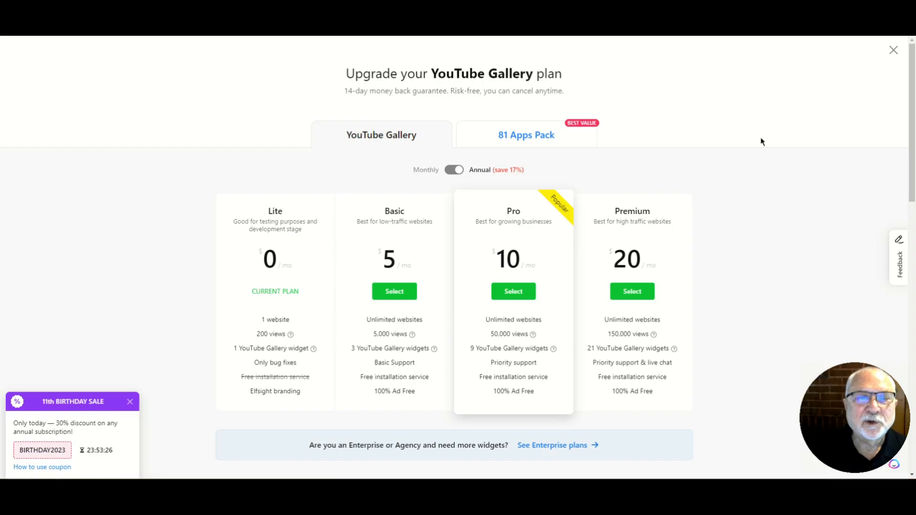
Step: Close the plans, publish the Digital Chowder YouTube Channel widget and return to the dashboard
{"action": "left_click", "coordinate": [895, 51]}
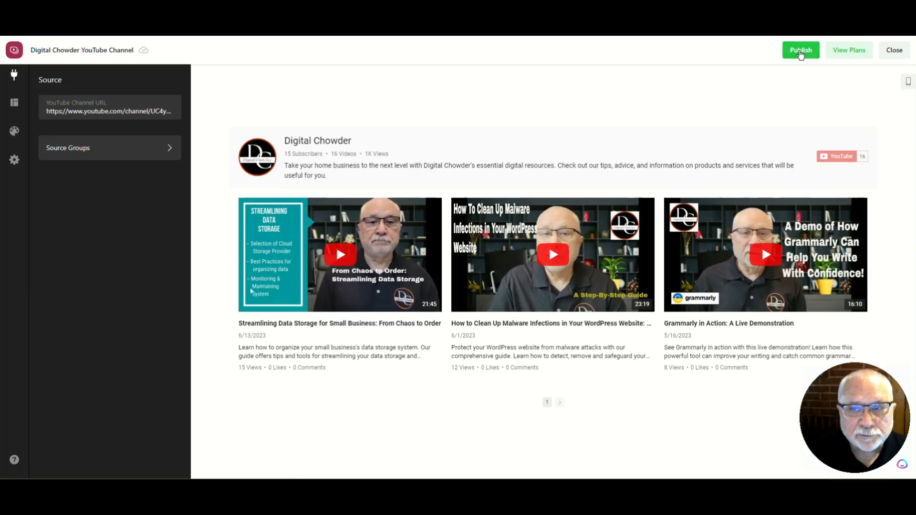
{"action": "left_click", "coordinate": [801, 51]}
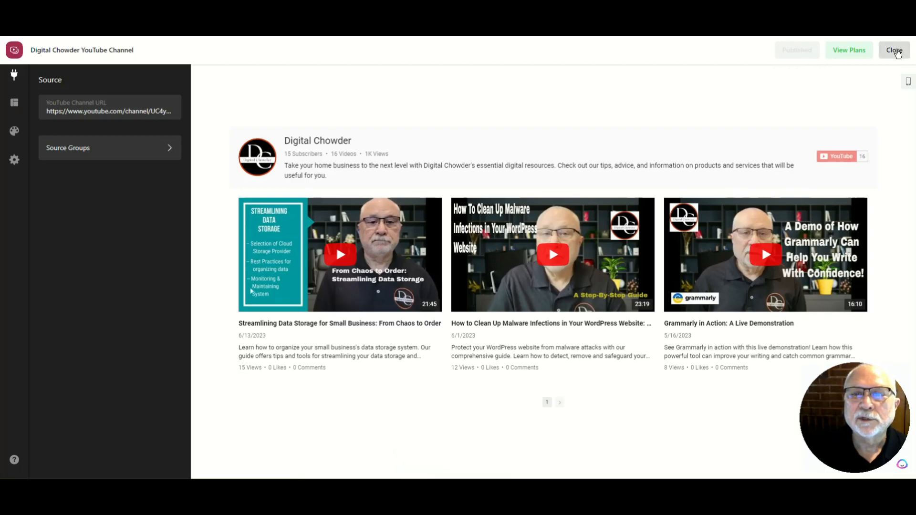
{"action": "left_click", "coordinate": [895, 50]}
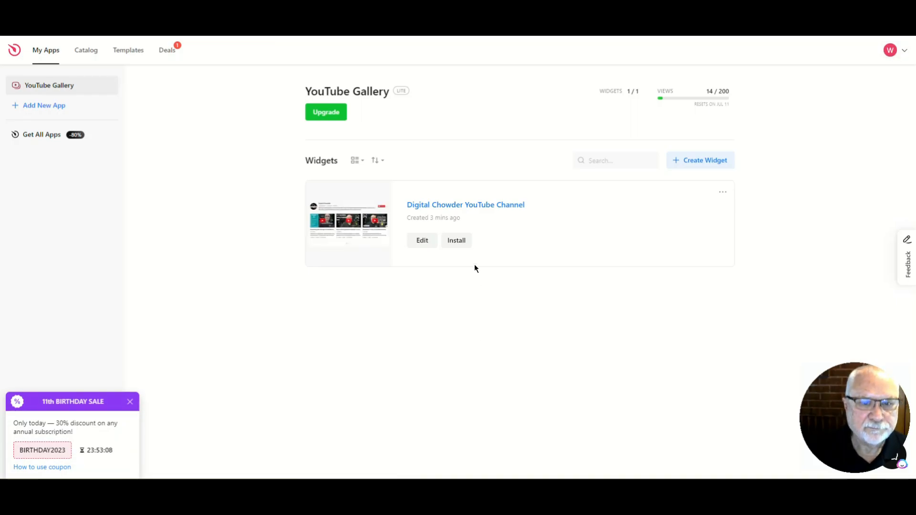
Step: Copy the widget's embed code from the Install dialog
{"action": "left_click", "coordinate": [456, 241]}
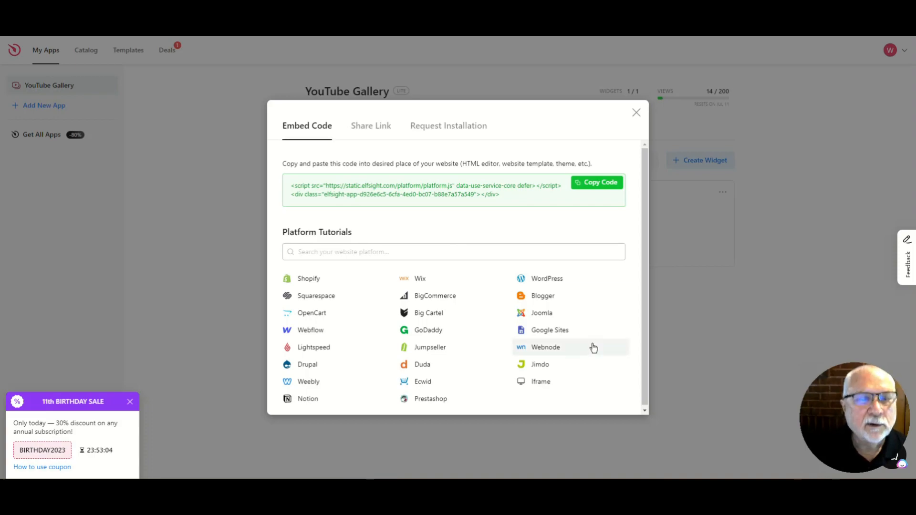
{"action": "scroll", "coordinate": [593, 348], "scroll_direction": "down", "scroll_amount": 1}
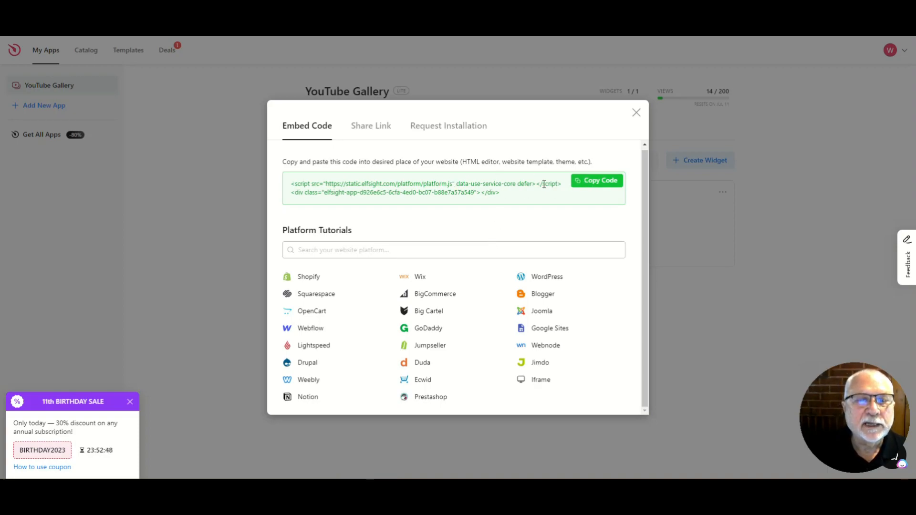
{"action": "left_click", "coordinate": [589, 183]}
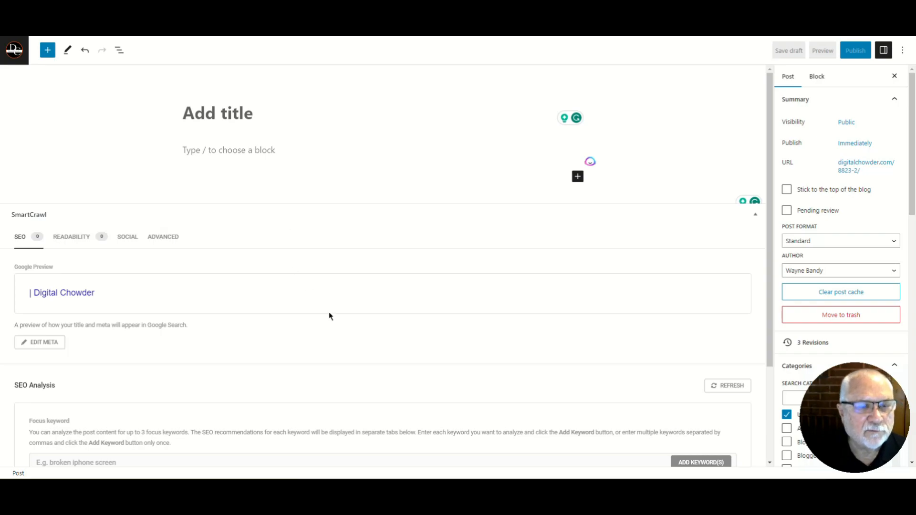
Step: Insert a Custom HTML block into the empty post body via the block inserter
{"action": "left_click", "coordinate": [264, 151]}
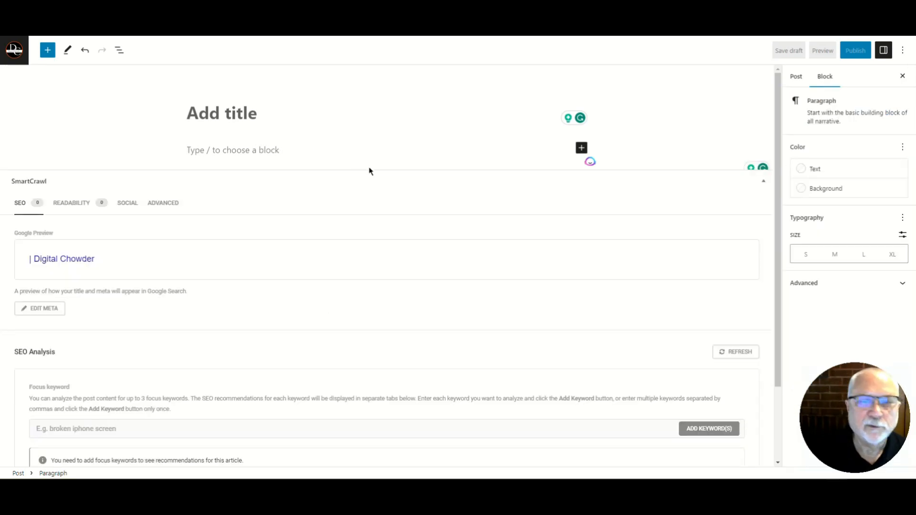
{"action": "left_click", "coordinate": [581, 150]}
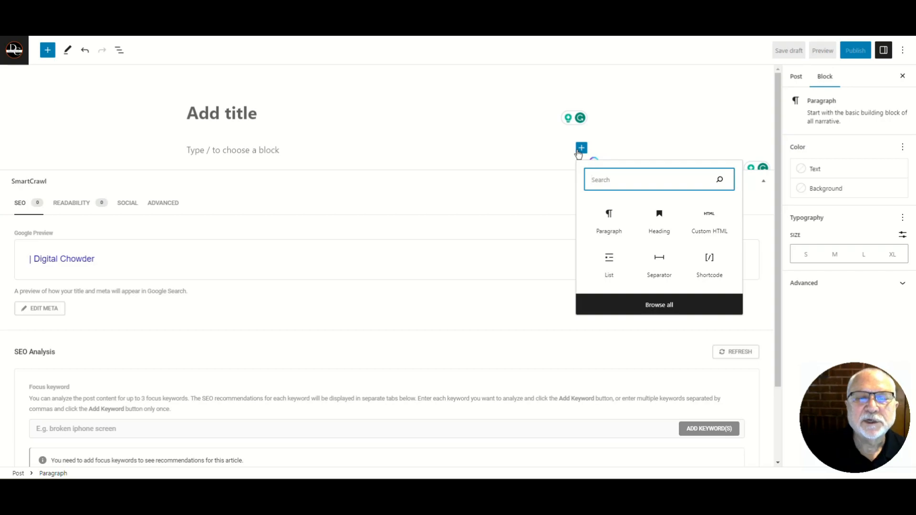
{"action": "type", "text": "ht"}
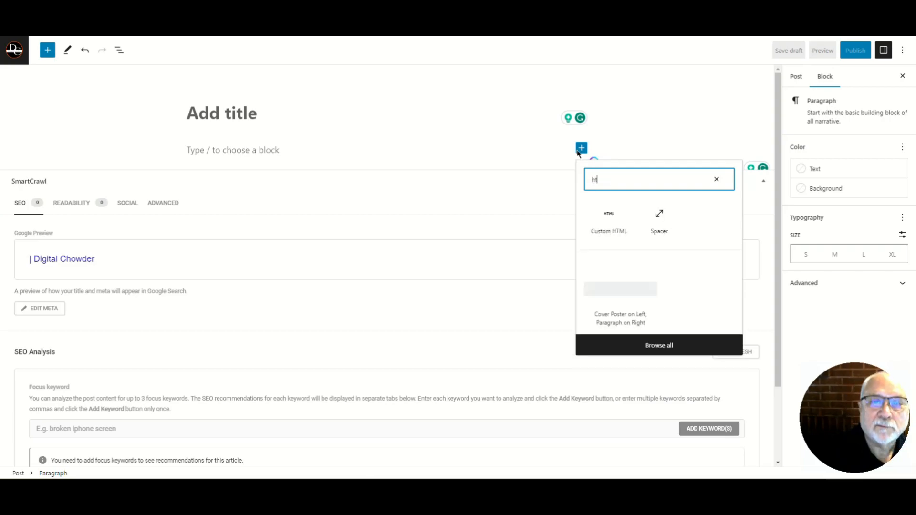
{"action": "type", "text": "ml"}
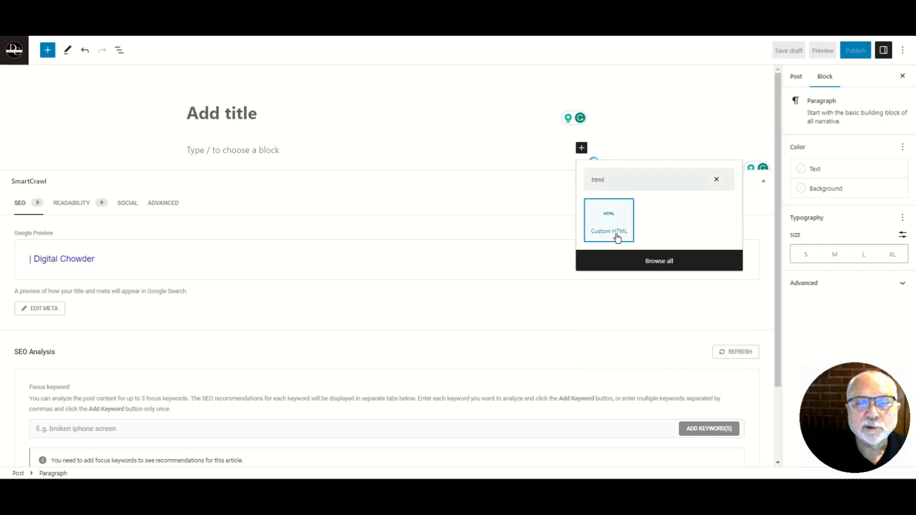
{"action": "left_click", "coordinate": [616, 237]}
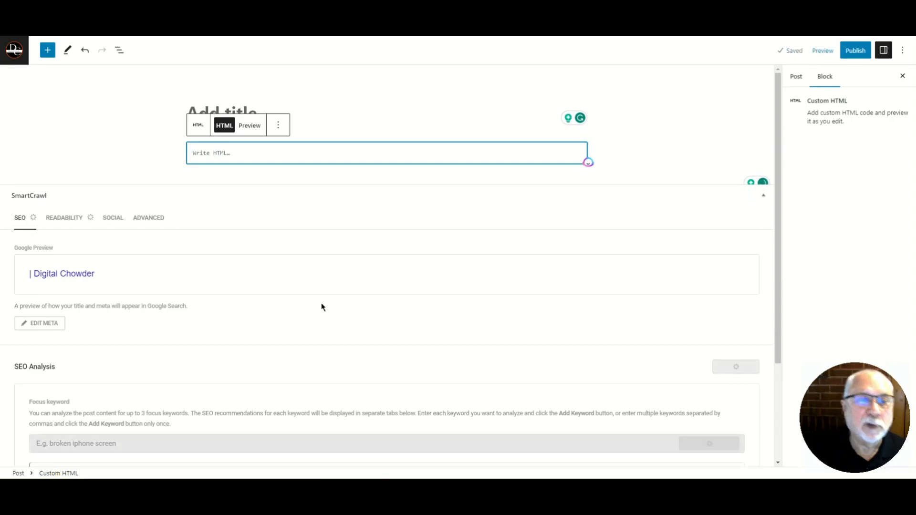
Step: Paste the Elfsight embed code into the Custom HTML block
{"action": "right_click", "coordinate": [237, 155]}
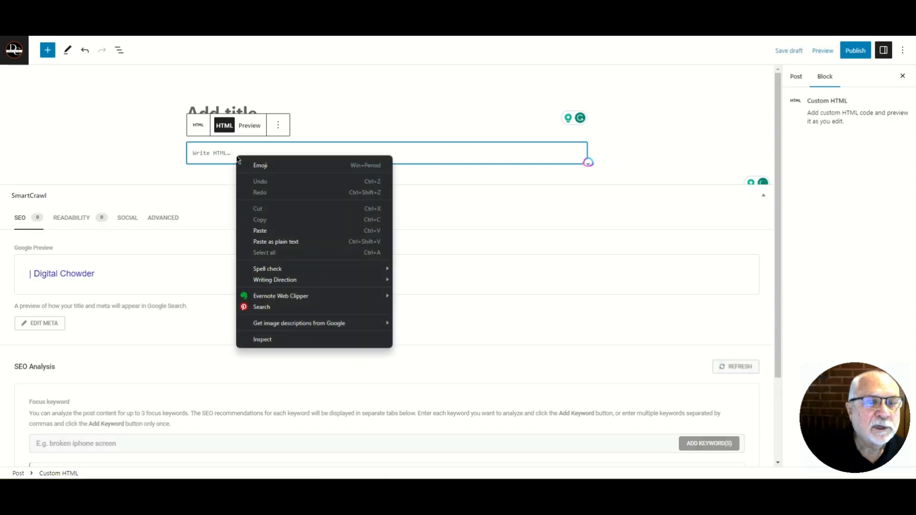
{"action": "left_click", "coordinate": [260, 230]}
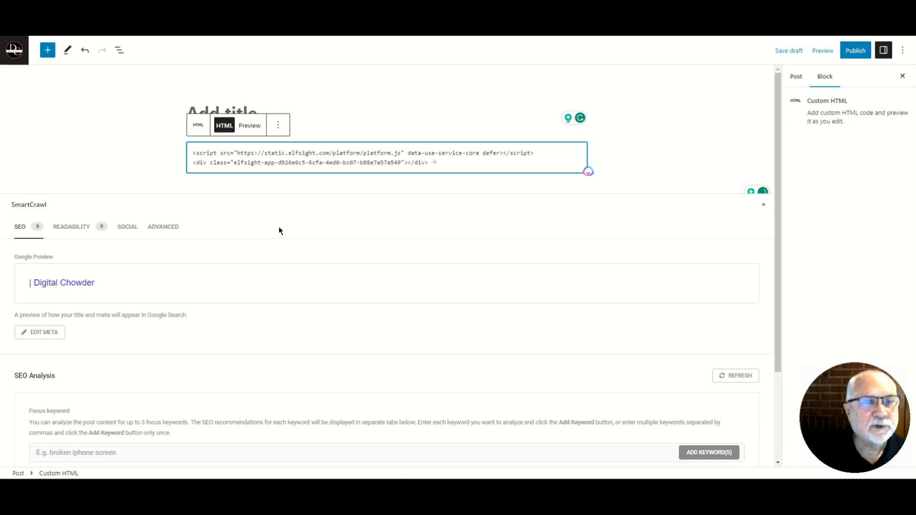
{"action": "left_click", "coordinate": [649, 181]}
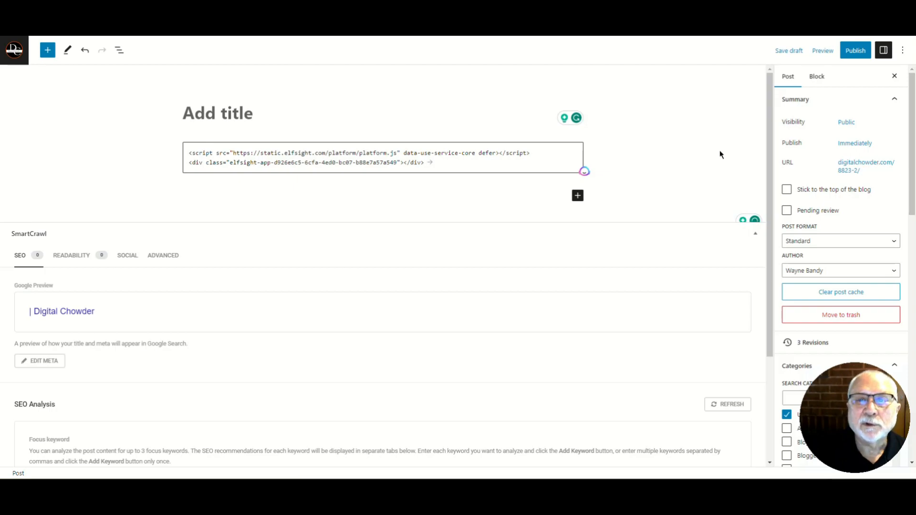
Step: Save the post as a draft and preview it in a new tab
{"action": "left_click", "coordinate": [789, 50]}
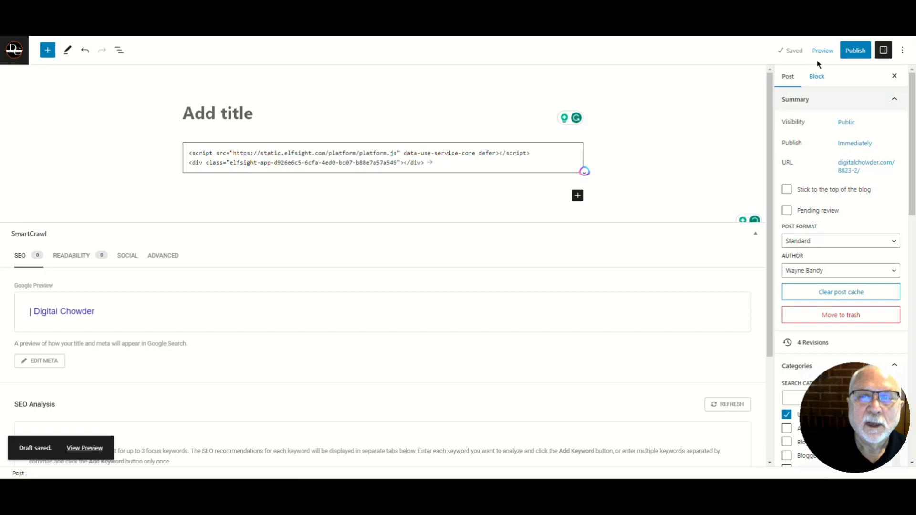
{"action": "left_click", "coordinate": [825, 51]}
{"action": "left_click", "coordinate": [821, 137]}
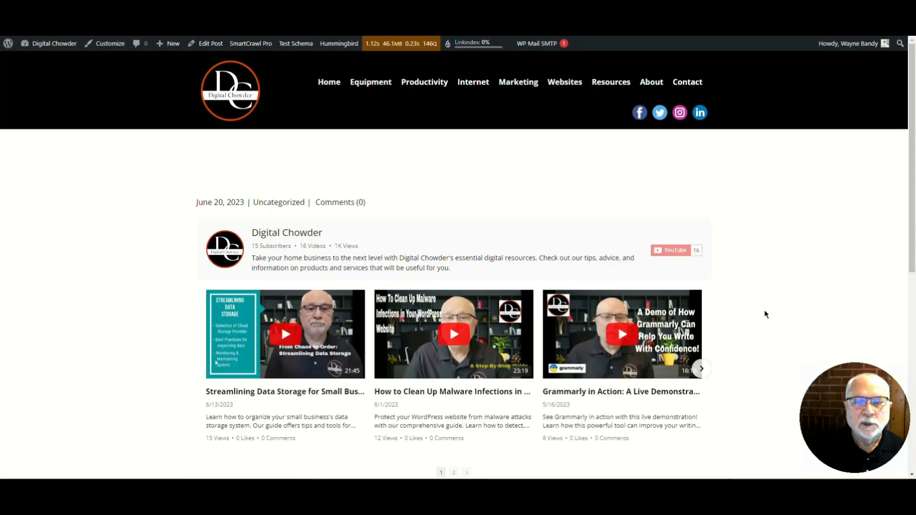
{"action": "scroll", "coordinate": [766, 315], "scroll_direction": "down", "scroll_amount": 2}
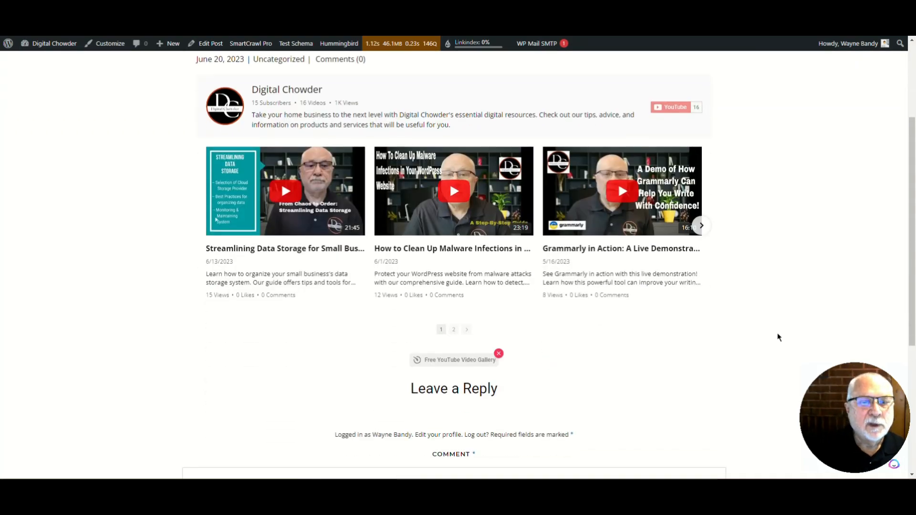
{"action": "scroll", "coordinate": [691, 332], "scroll_direction": "up", "scroll_amount": 2}
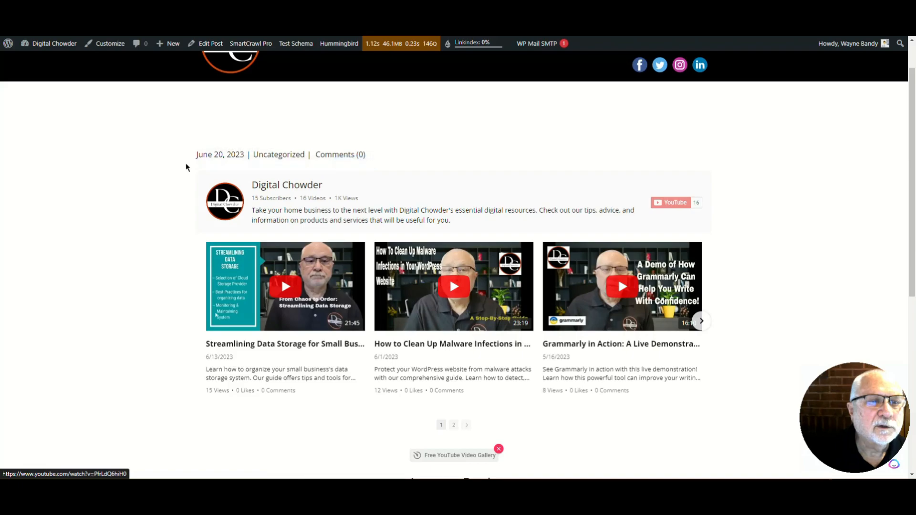
{"action": "mouse_move", "coordinate": [237, 167]}
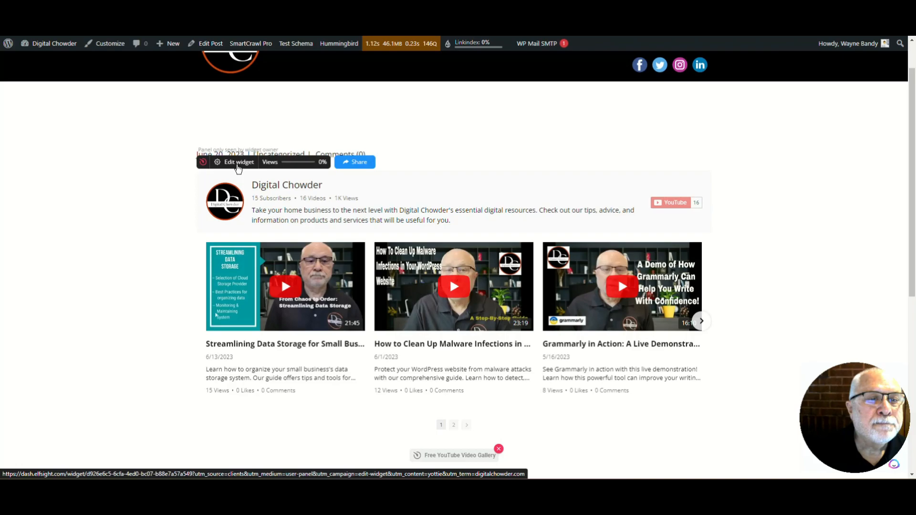
{"action": "scroll", "coordinate": [405, 444], "scroll_direction": "down", "scroll_amount": 2}
{"action": "scroll", "coordinate": [406, 444], "scroll_direction": "down", "scroll_amount": 3}
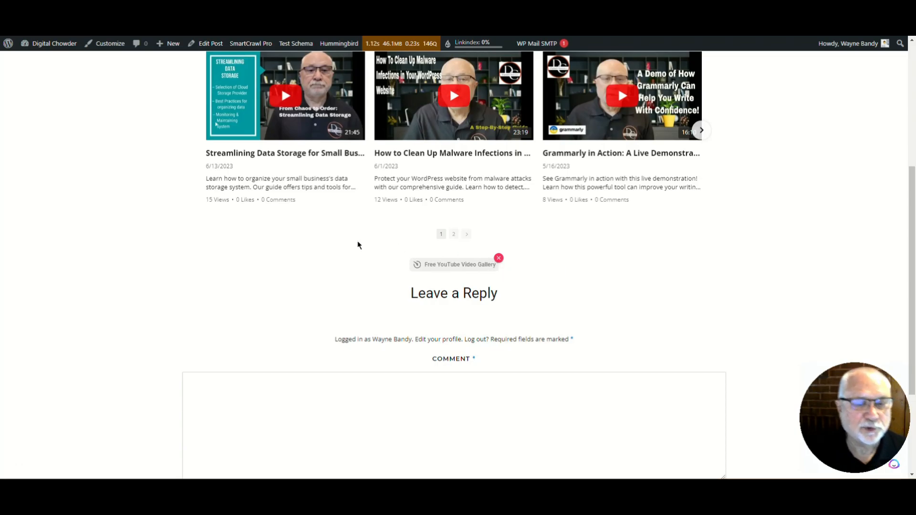
{"action": "scroll", "coordinate": [344, 243], "scroll_direction": "up", "scroll_amount": 2}
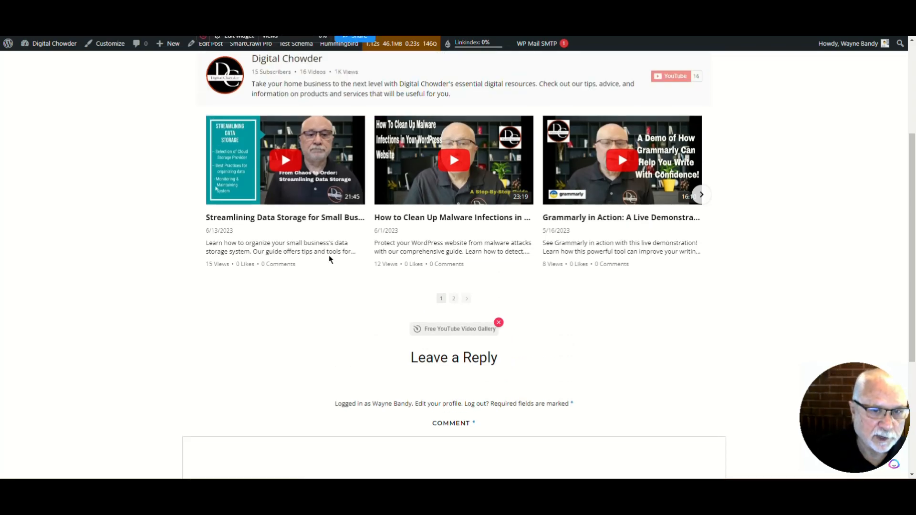
{"action": "scroll", "coordinate": [108, 233], "scroll_direction": "up", "scroll_amount": 2}
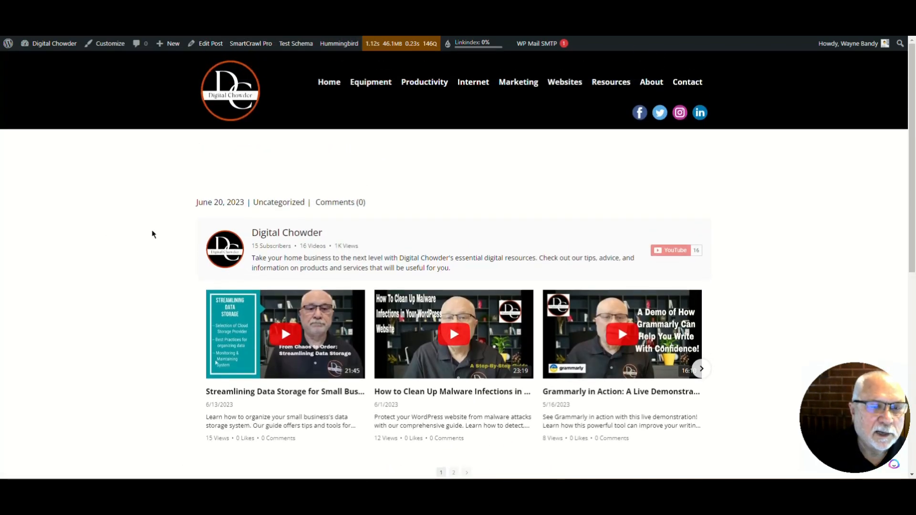